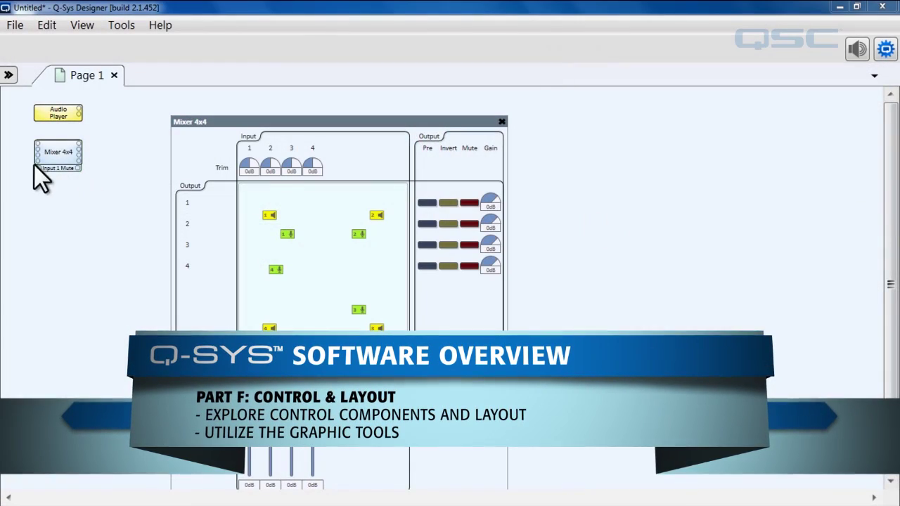
- Select the Mixer 4x4 block, show the schematic library, and expand its Control Components category
click(60, 151)
click(60, 109)
click(68, 154)
click(64, 151)
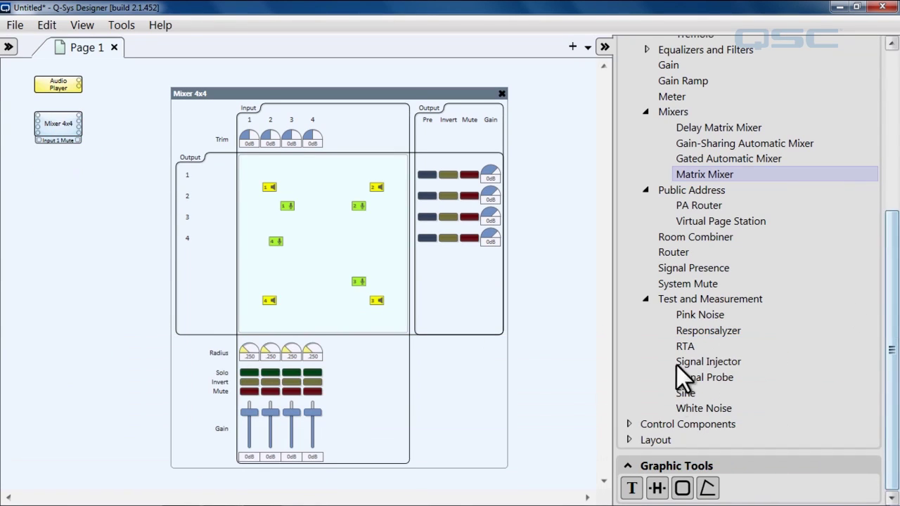
click(652, 426)
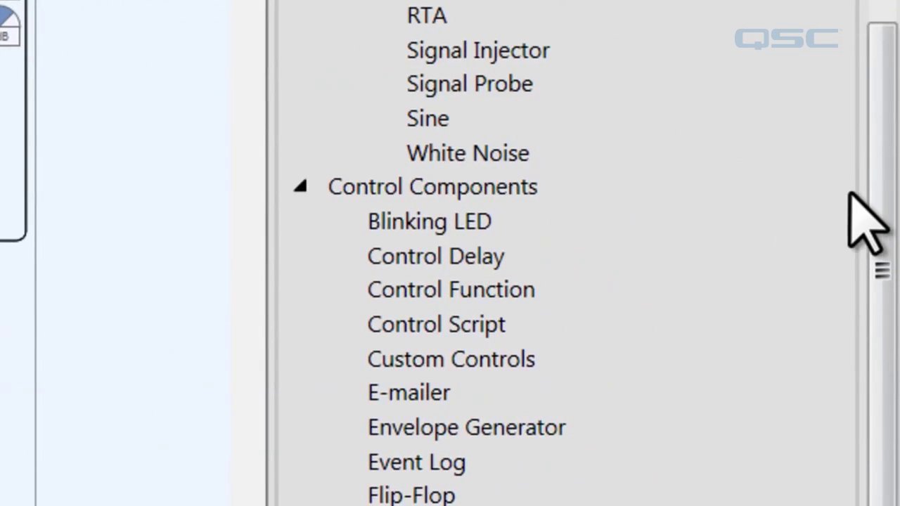
- Pick Blinking LED and Control Script in the library, then expand the Layout category
drag(876, 188, 887, 267)
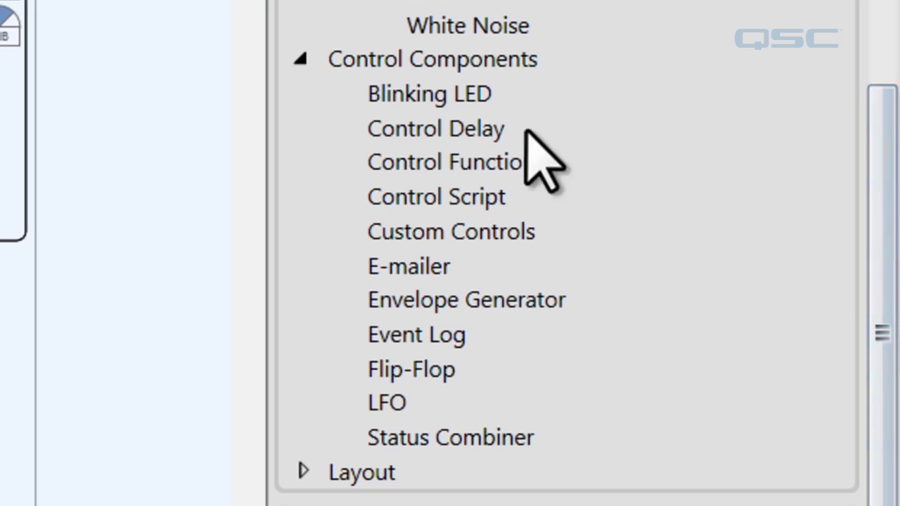
click(417, 95)
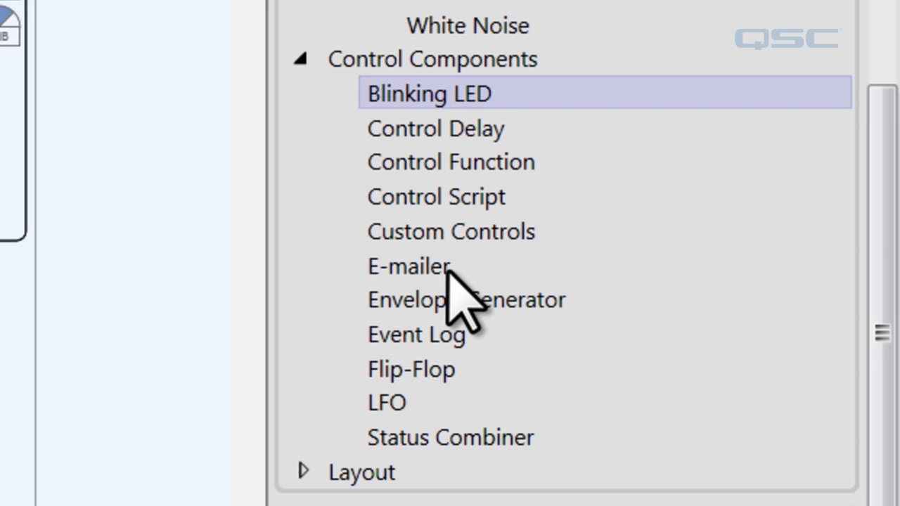
click(440, 189)
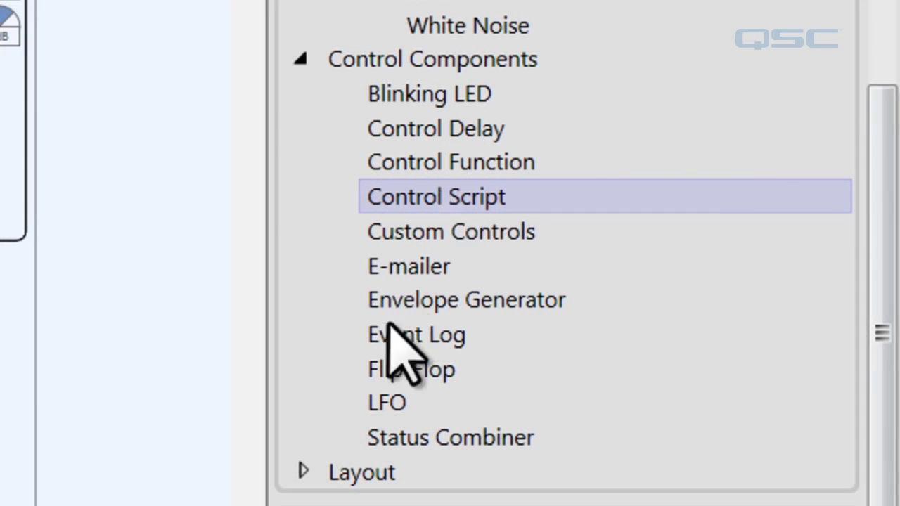
click(303, 471)
scroll(301, 464, down, 3)
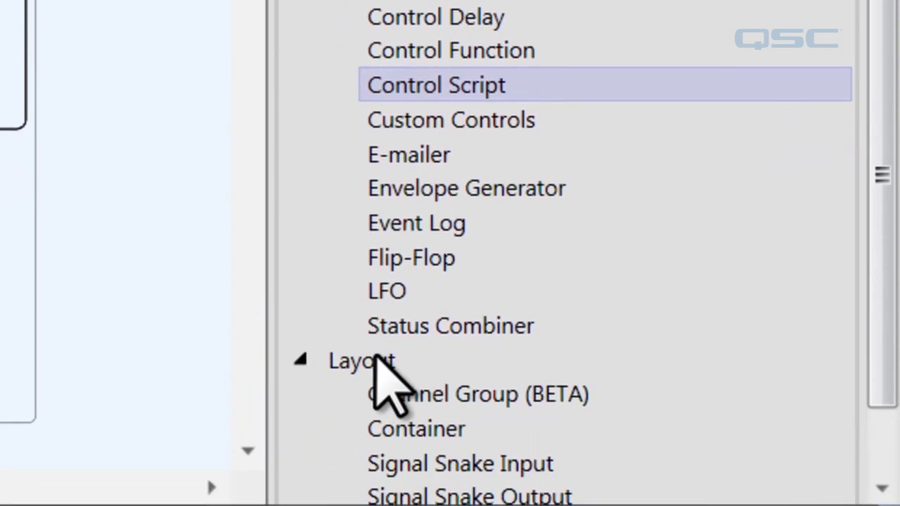
- Pick Signal Snake Input, Output and Container, collapse Layout, and close the Mixer 4x4 window
scroll(431, 336, down, 3)
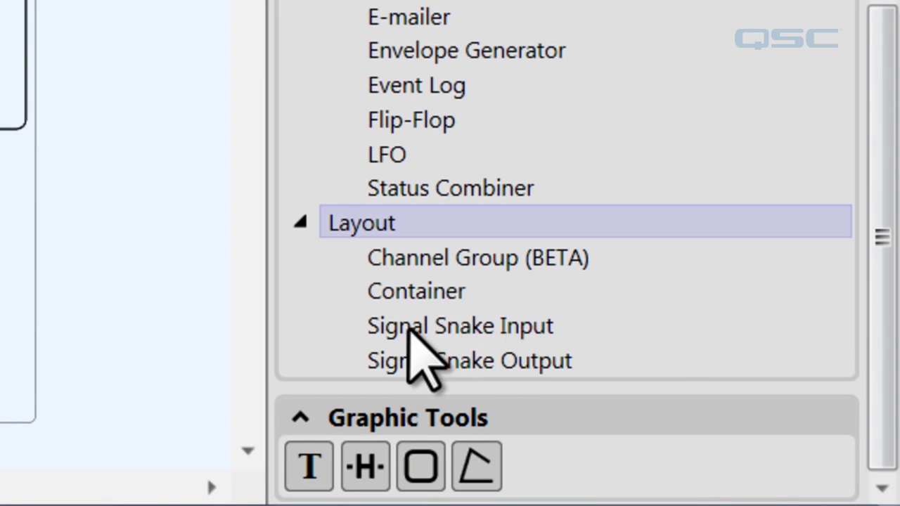
click(409, 326)
click(420, 362)
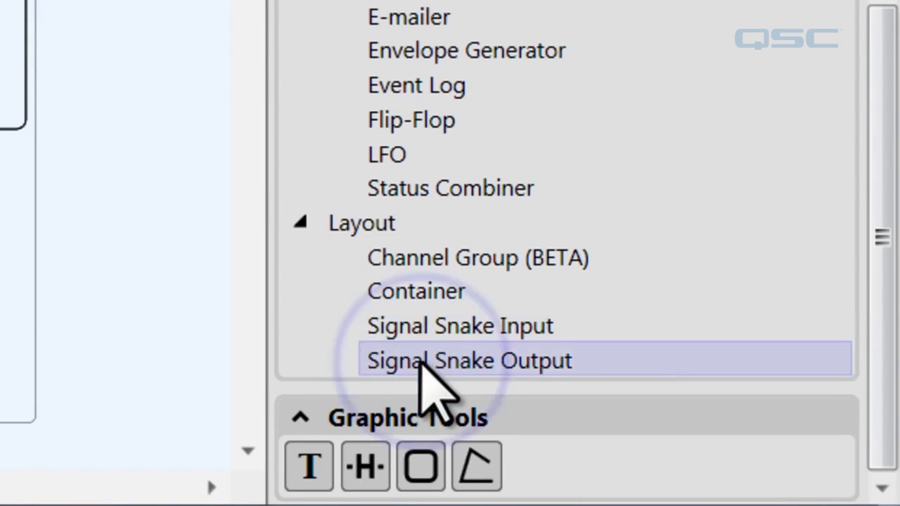
click(405, 292)
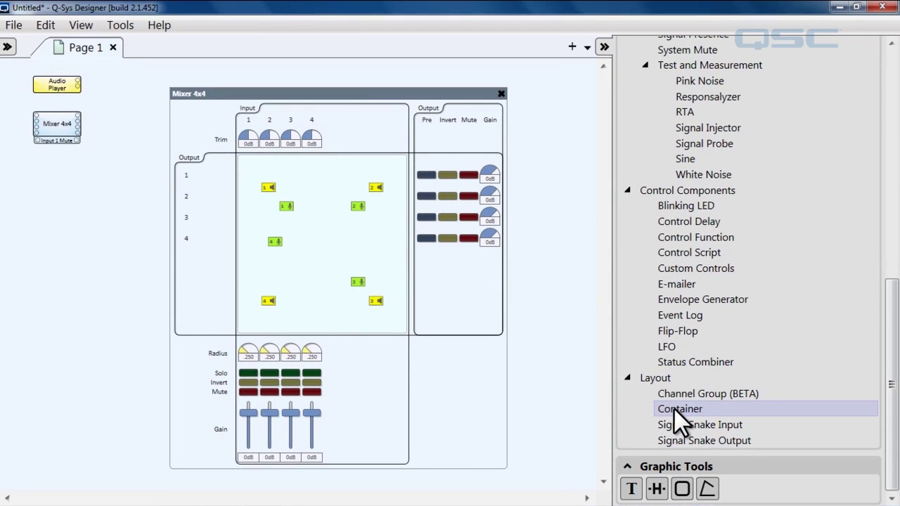
double_click(656, 378)
click(403, 94)
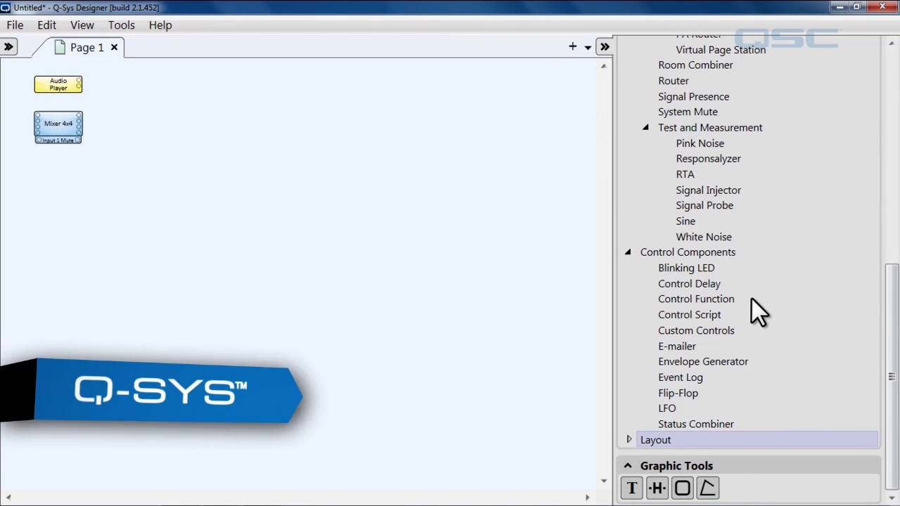
- Collapse the Schematic Library and draw a 'Your Text Block' text block on the page
drag(893, 386, 893, 130)
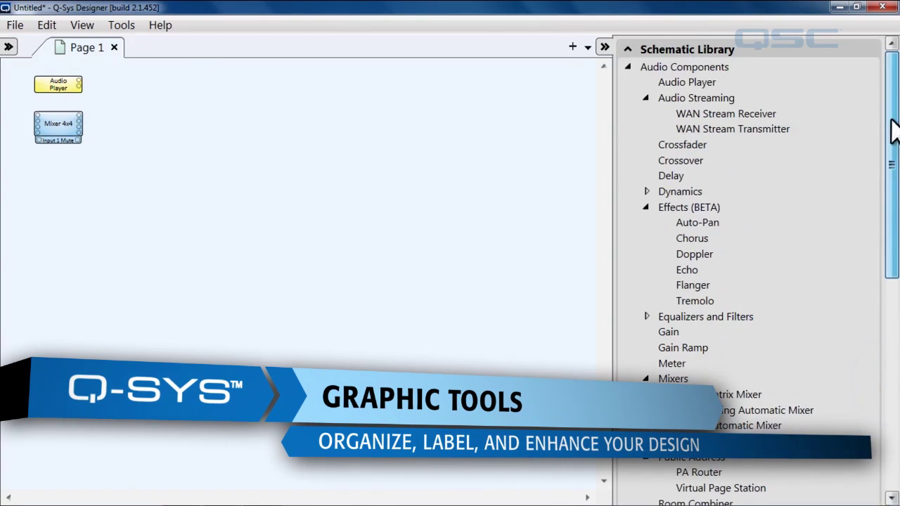
click(628, 49)
click(195, 211)
click(199, 211)
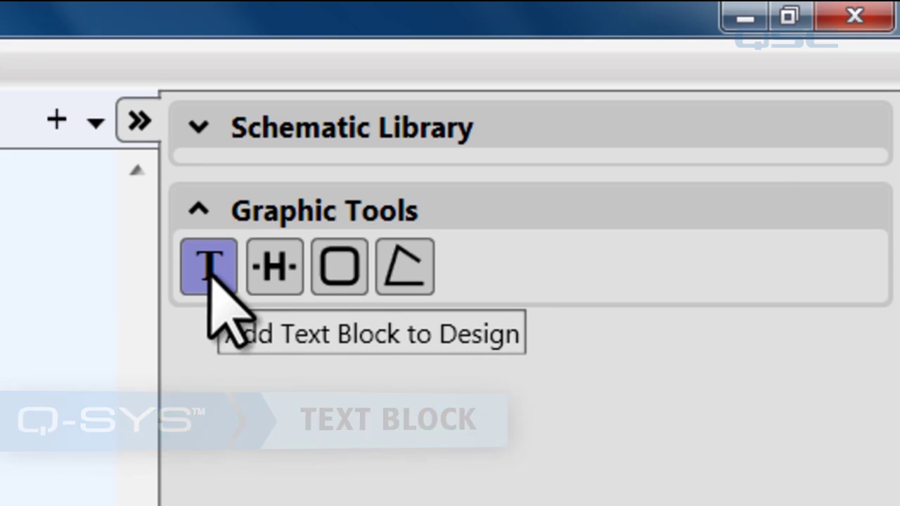
click(209, 266)
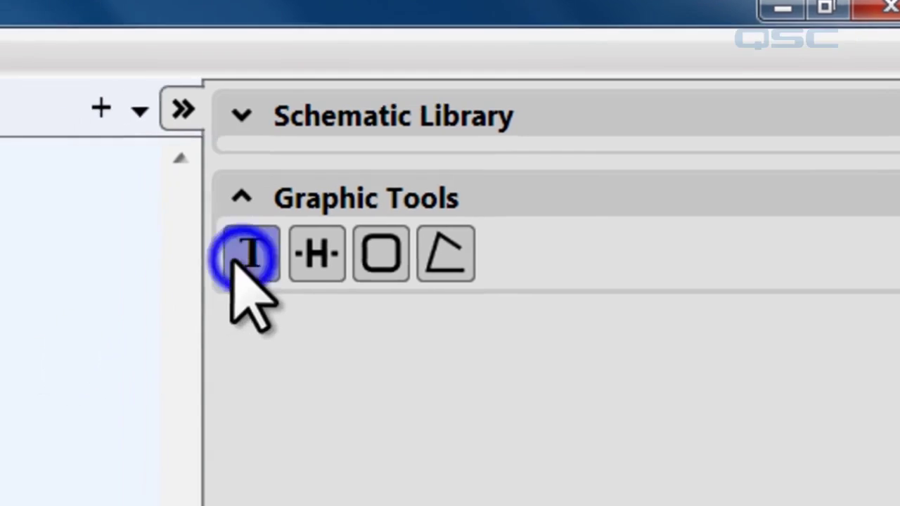
drag(127, 157, 568, 298)
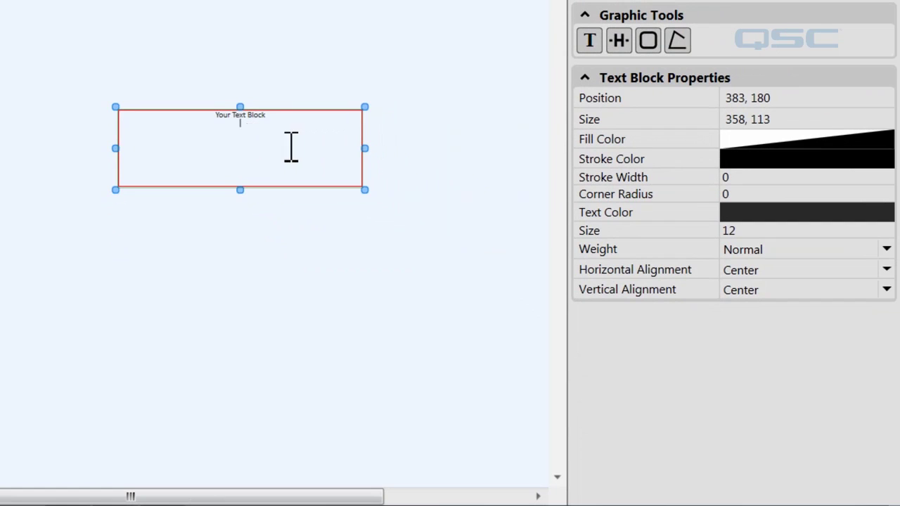
- Fill the text block with light blue at full opacity
scroll(293, 148, up, 2)
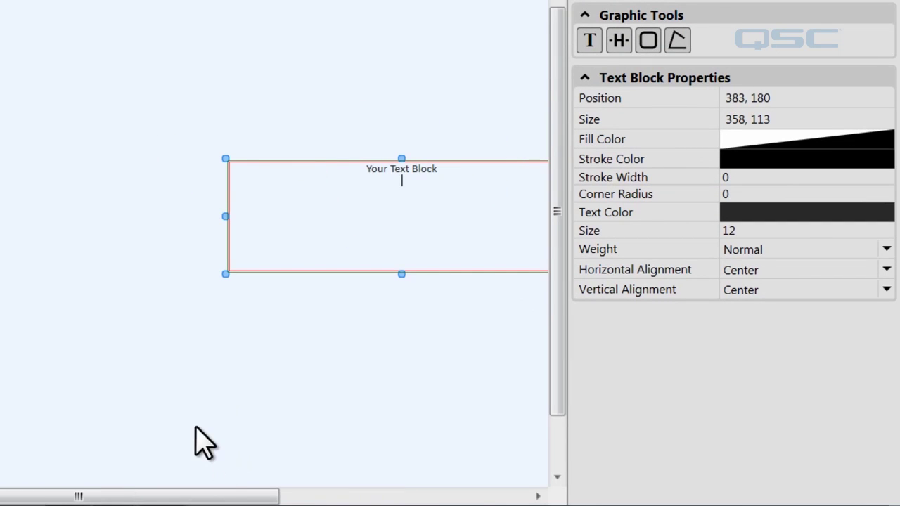
drag(225, 494, 335, 494)
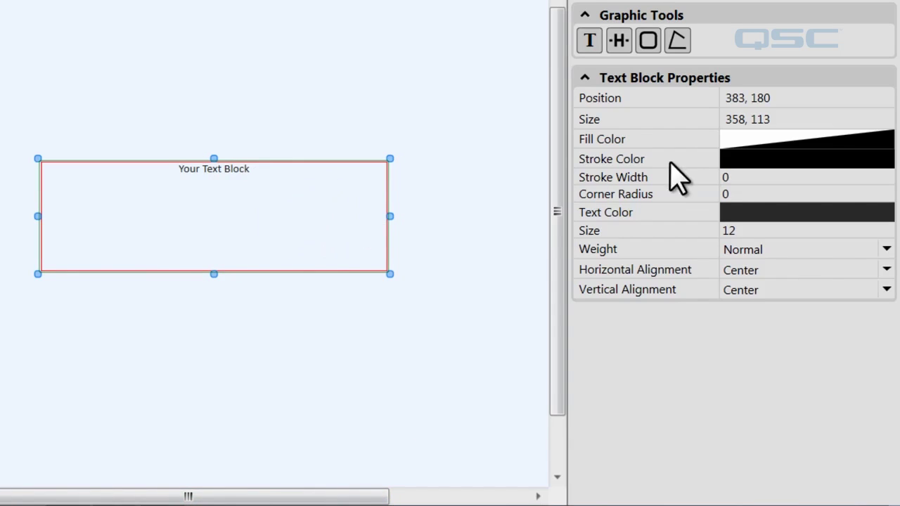
click(768, 141)
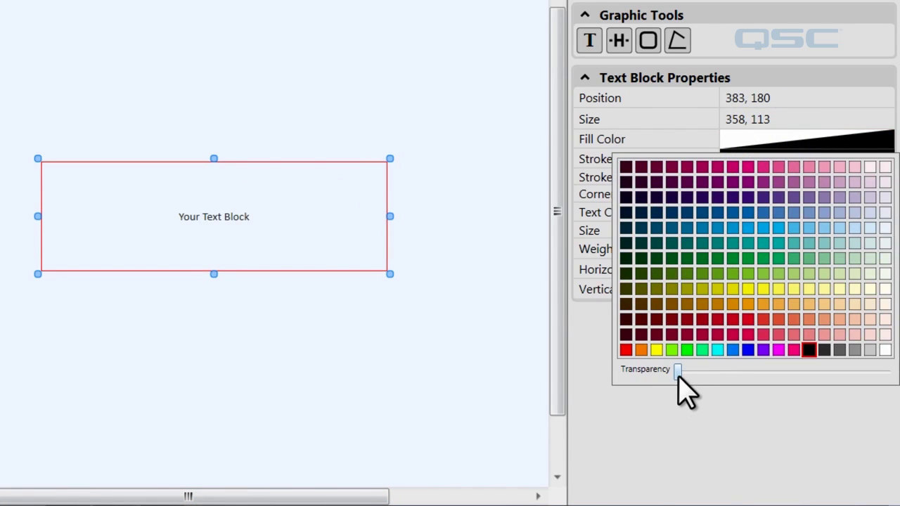
drag(677, 370, 733, 371)
click(747, 228)
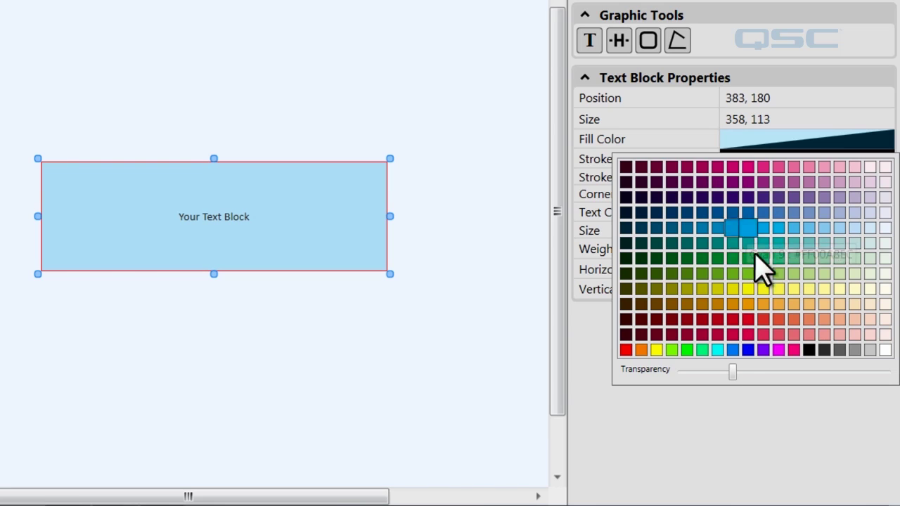
click(576, 376)
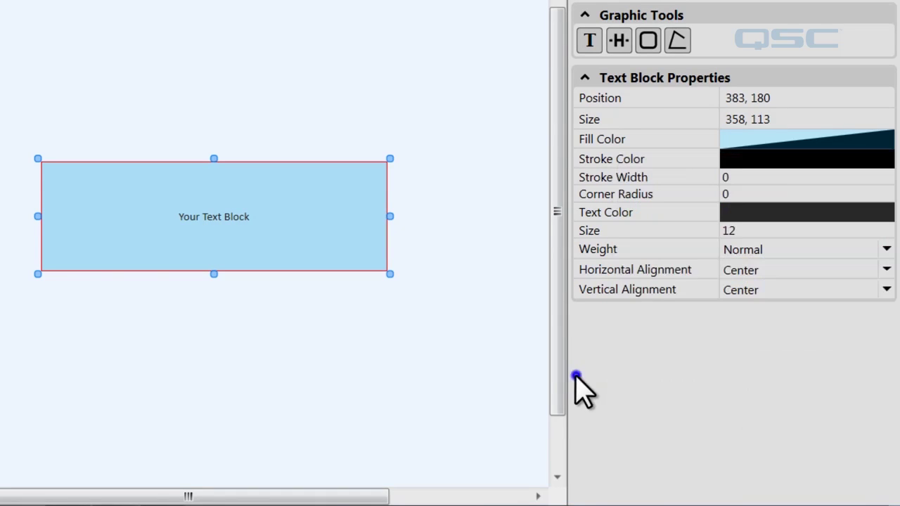
- Give the text block a magenta border of width 15 and edit its corner radius
click(741, 177)
key(Return)
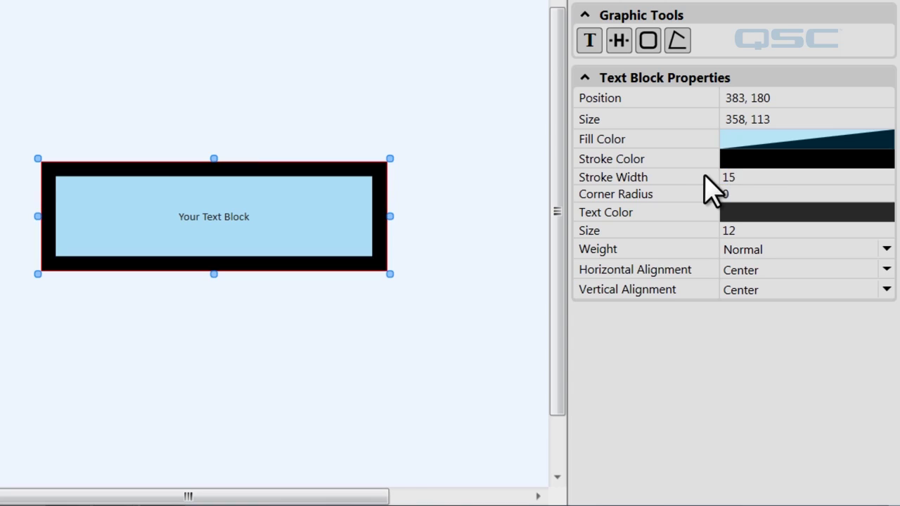
click(731, 160)
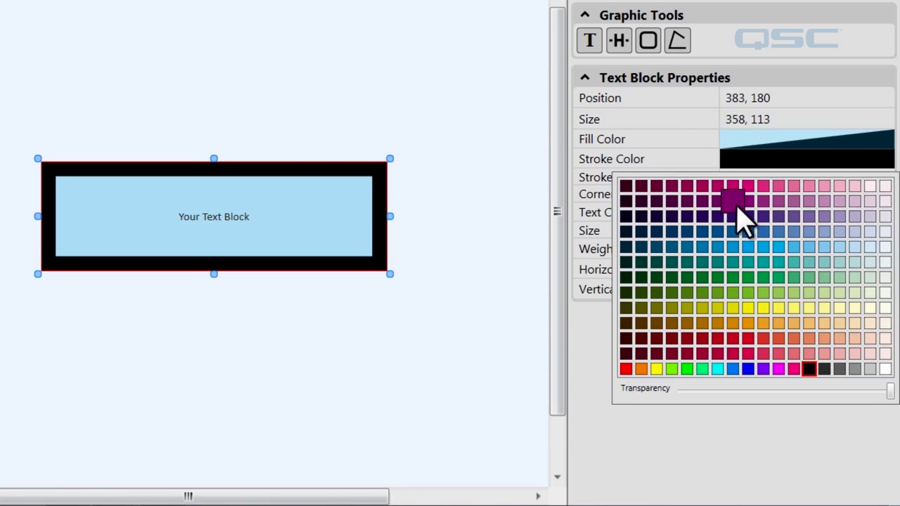
click(732, 187)
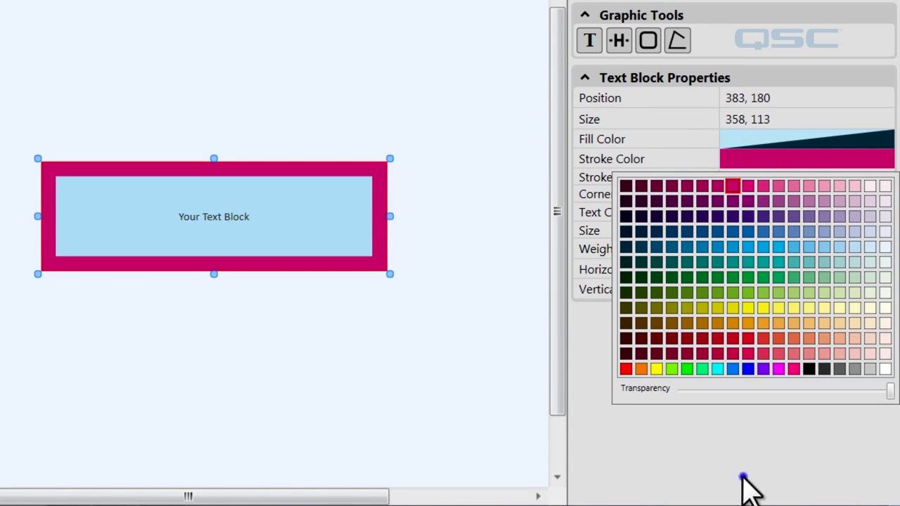
click(747, 485)
click(735, 194)
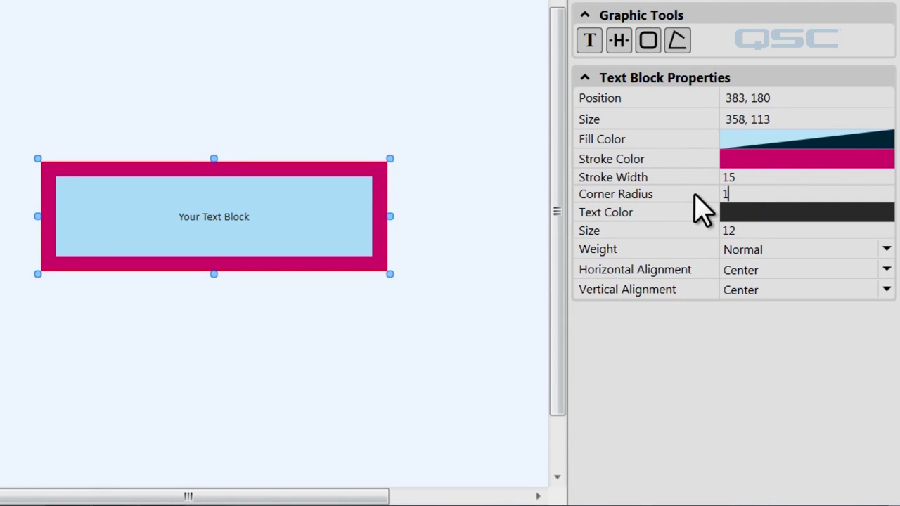
- Make the block's label text green, size 24 and bold
click(763, 225)
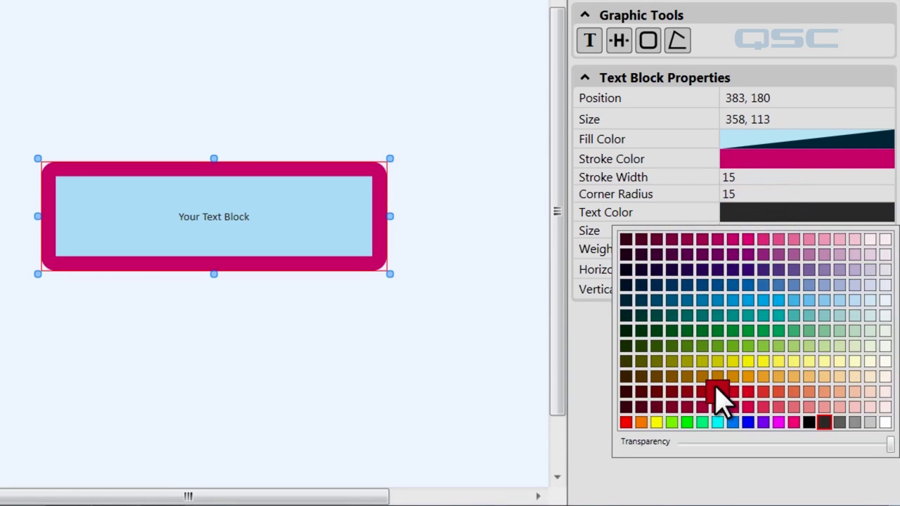
click(726, 330)
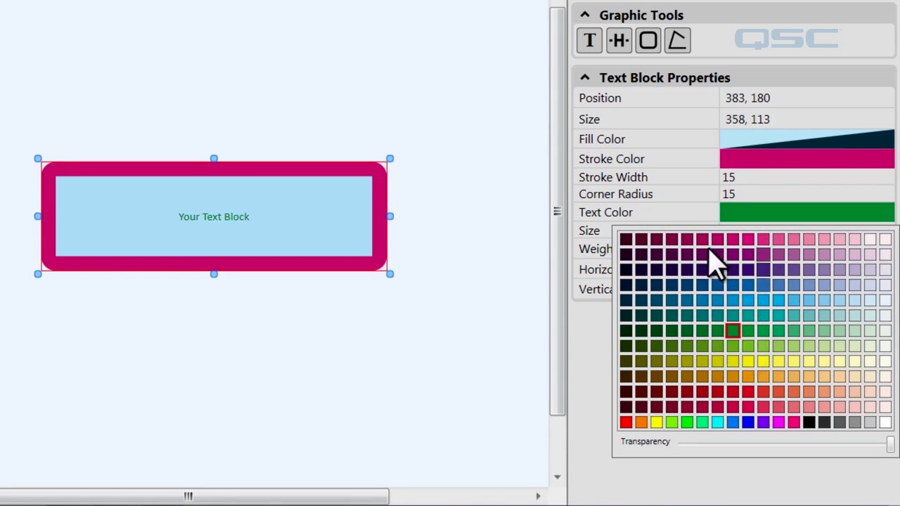
click(573, 336)
click(759, 231)
text(24)
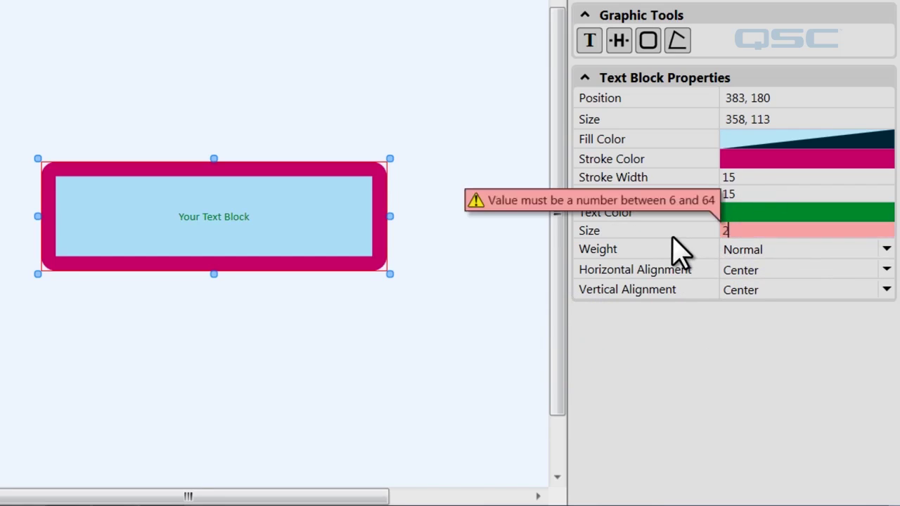
click(751, 249)
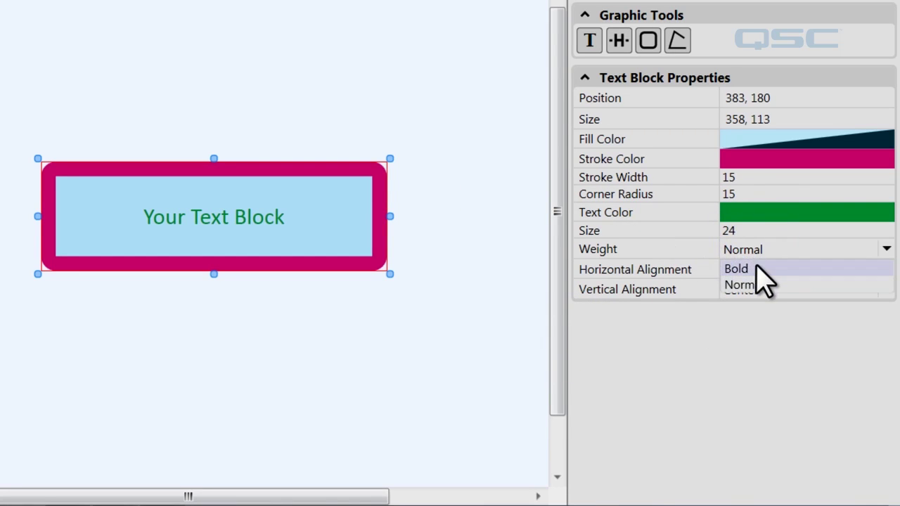
click(762, 270)
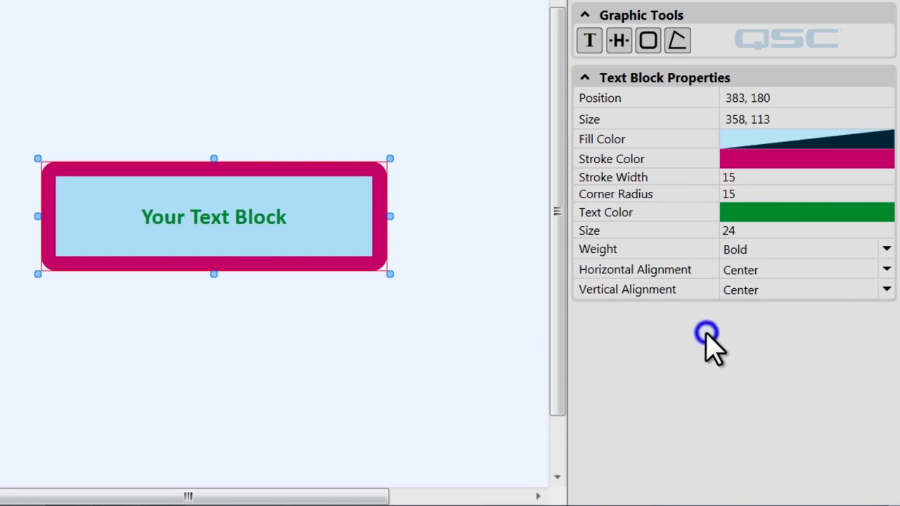
- Align the label to the top right and move the block up and left
click(759, 270)
click(760, 308)
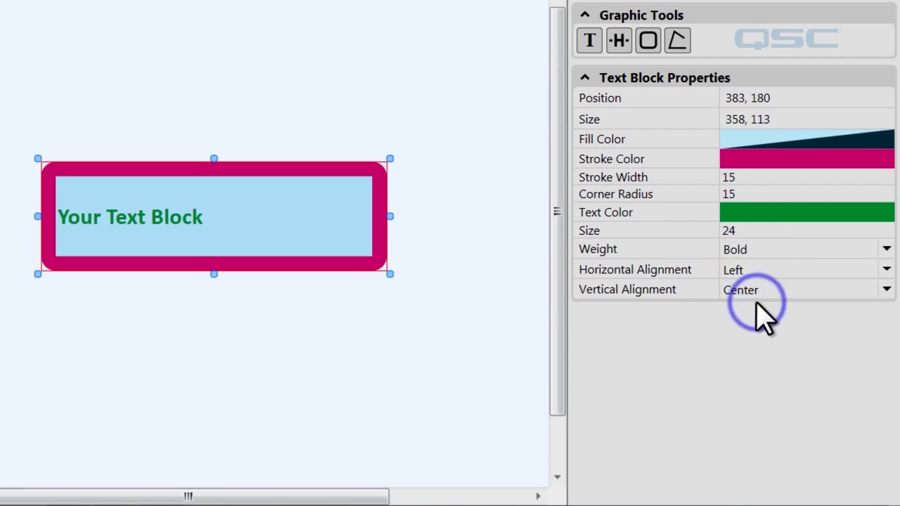
click(759, 270)
click(759, 318)
click(760, 291)
click(763, 309)
click(770, 289)
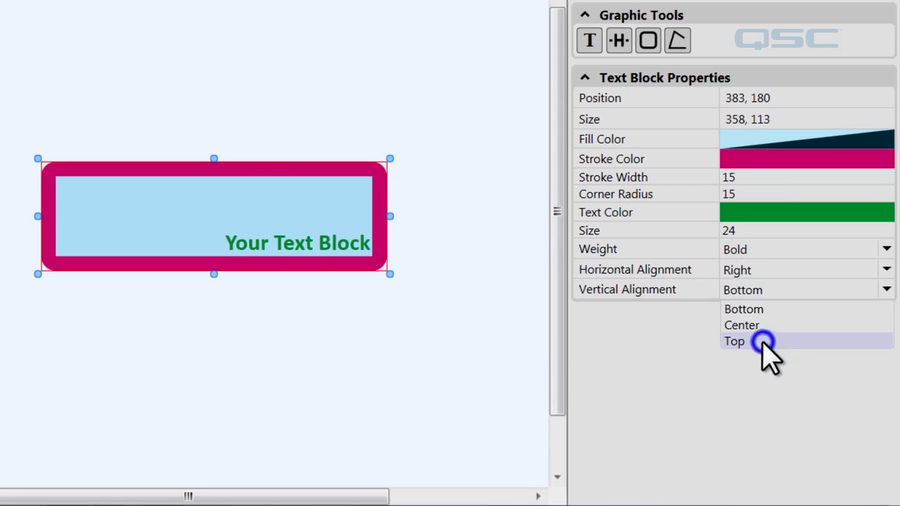
click(763, 342)
drag(239, 223, 155, 144)
click(268, 338)
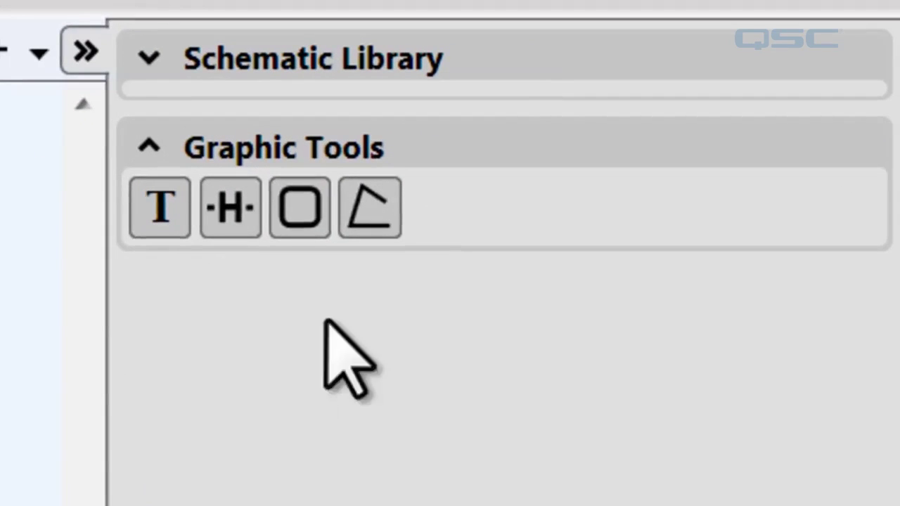
- Draw a header divider below the text block labelled 'Header Box'
click(229, 220)
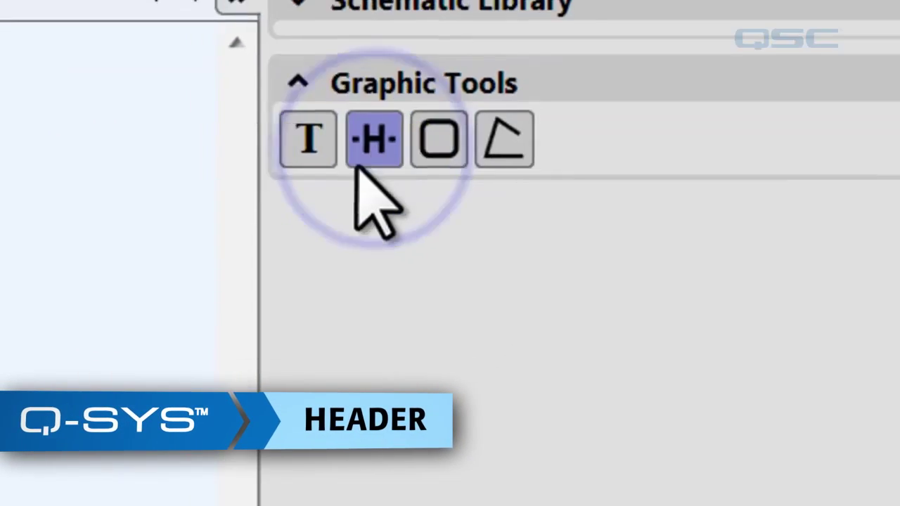
drag(0, 173, 657, 389)
drag(774, 334, 796, 348)
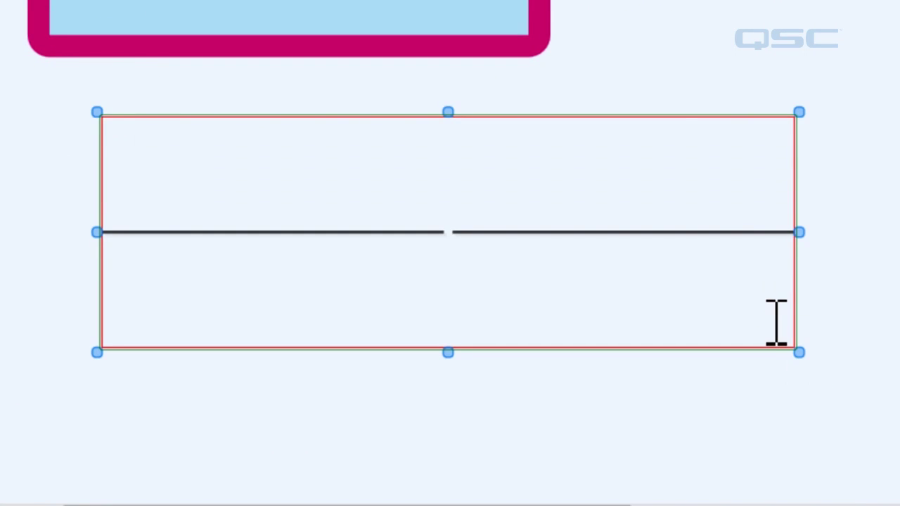
text(Header Box)
key(Return)
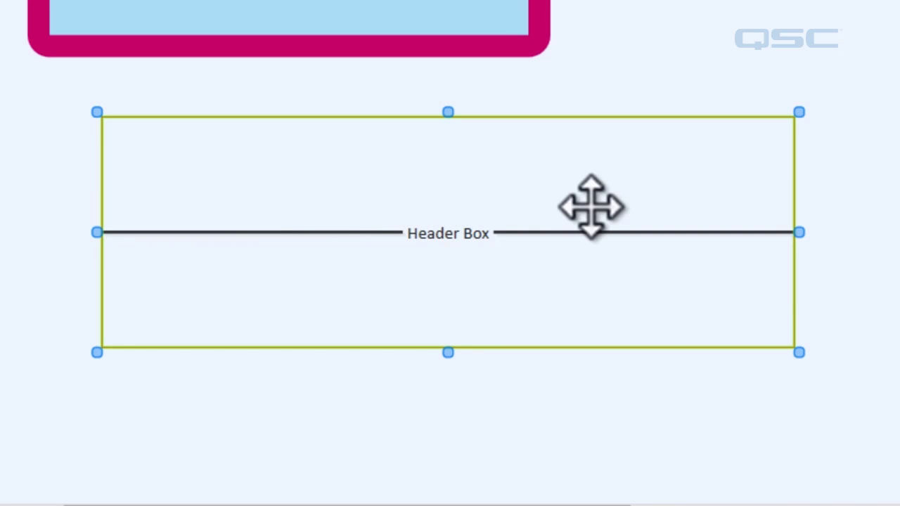
- Set the Header Box label size to 24
double_click(446, 233)
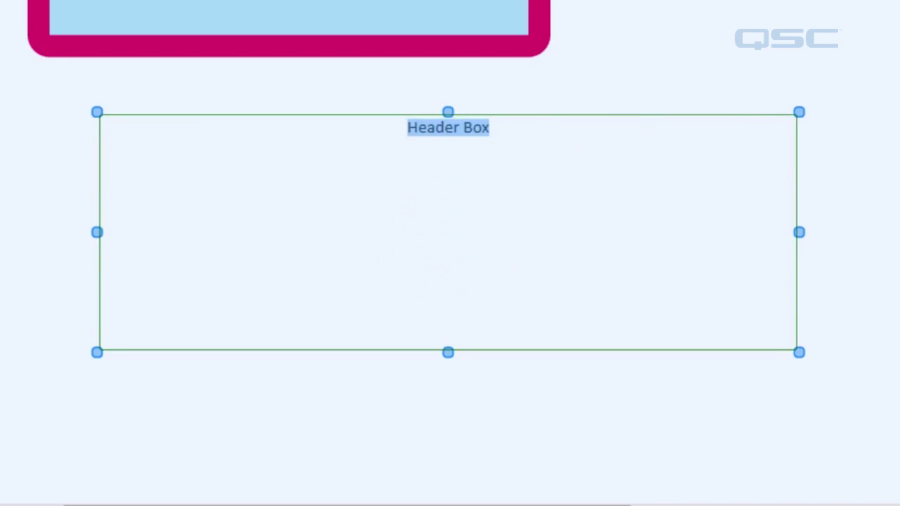
click(787, 173)
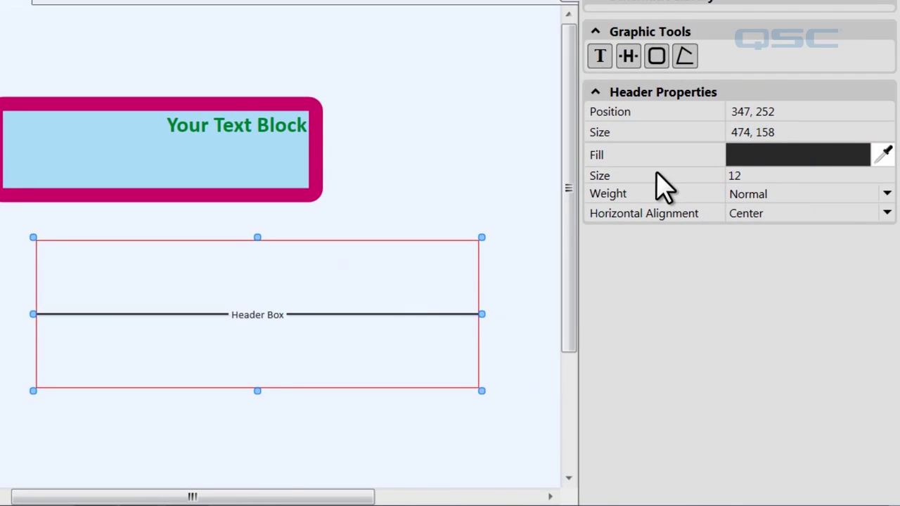
double_click(764, 176)
text(24)
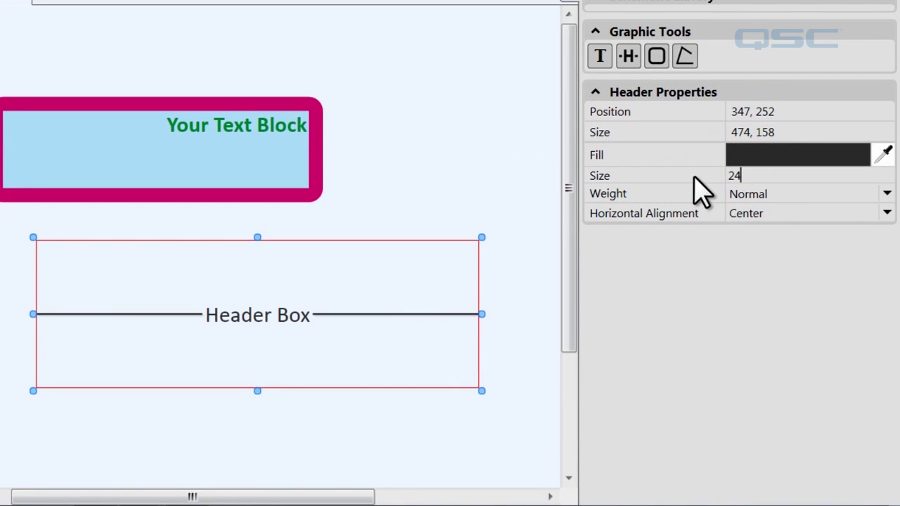
click(396, 221)
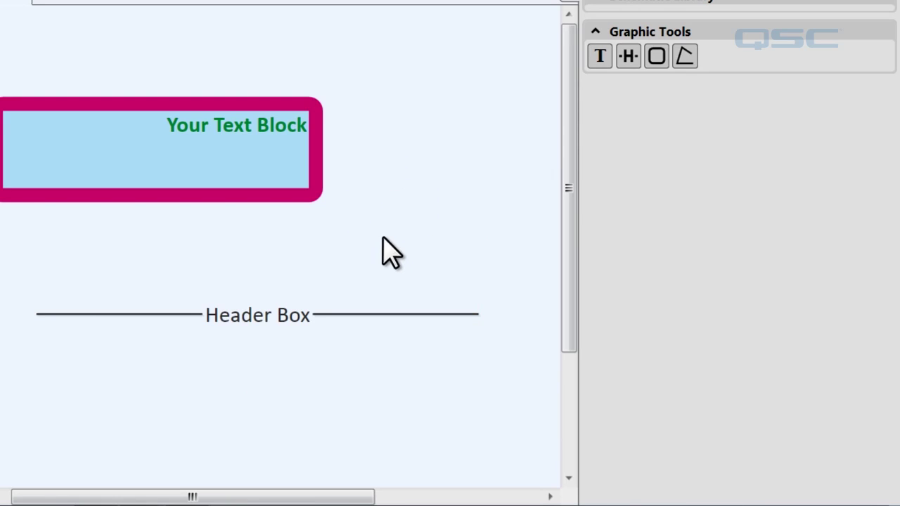
click(656, 57)
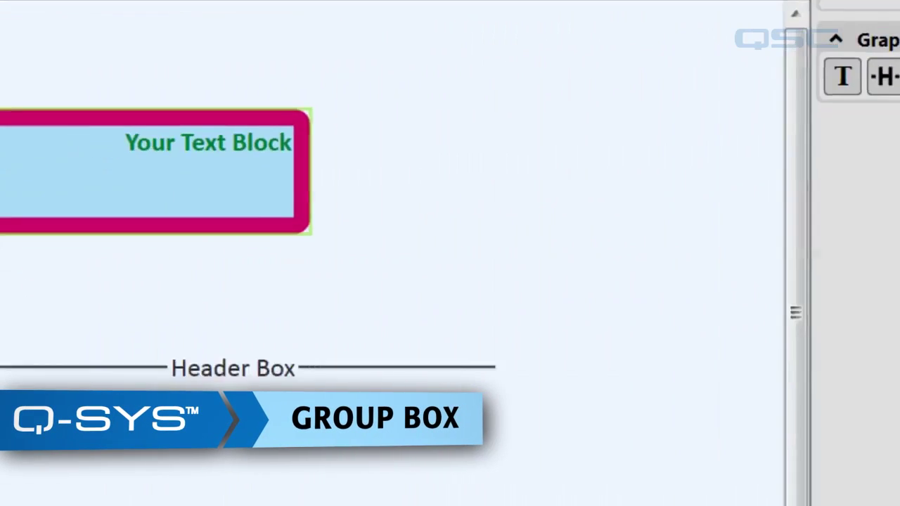
- Draw a group box around both items, captioned 'GROUP BOX', centre-aligned at size 36
drag(68, 57, 781, 458)
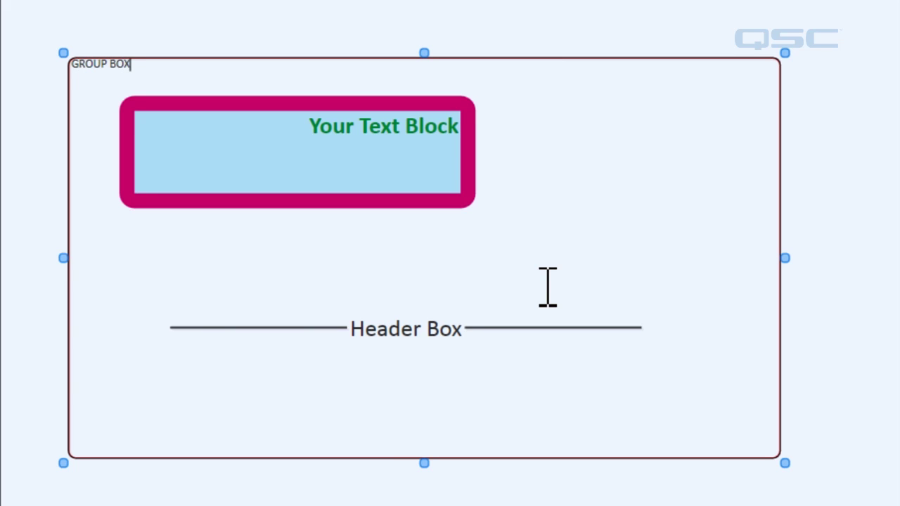
key(Return)
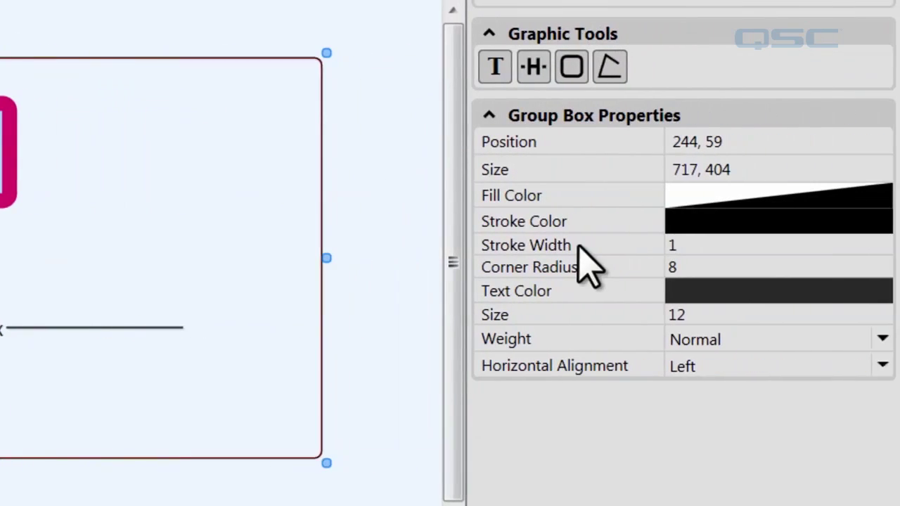
click(812, 366)
click(774, 433)
click(738, 363)
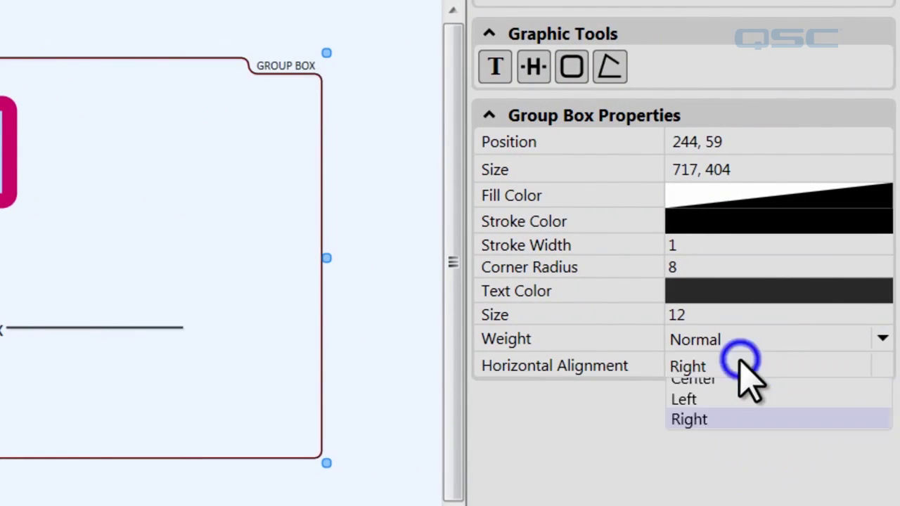
click(747, 391)
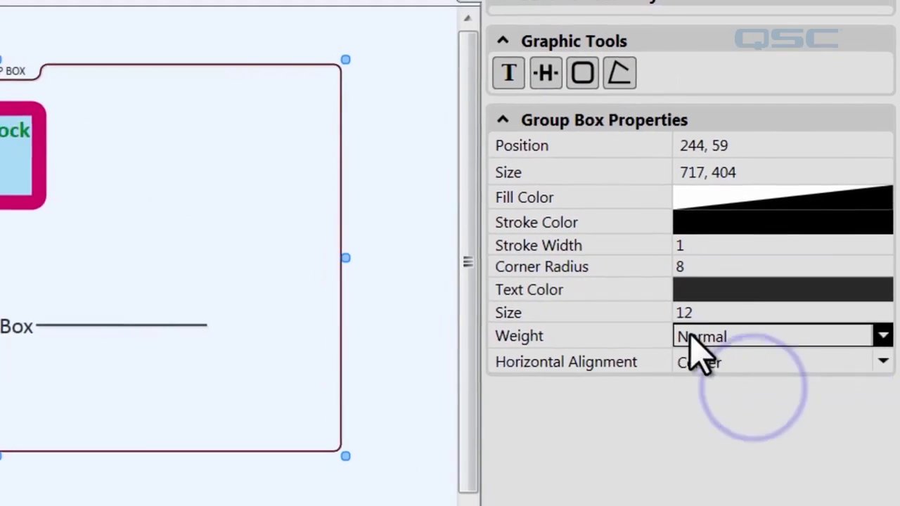
click(709, 309)
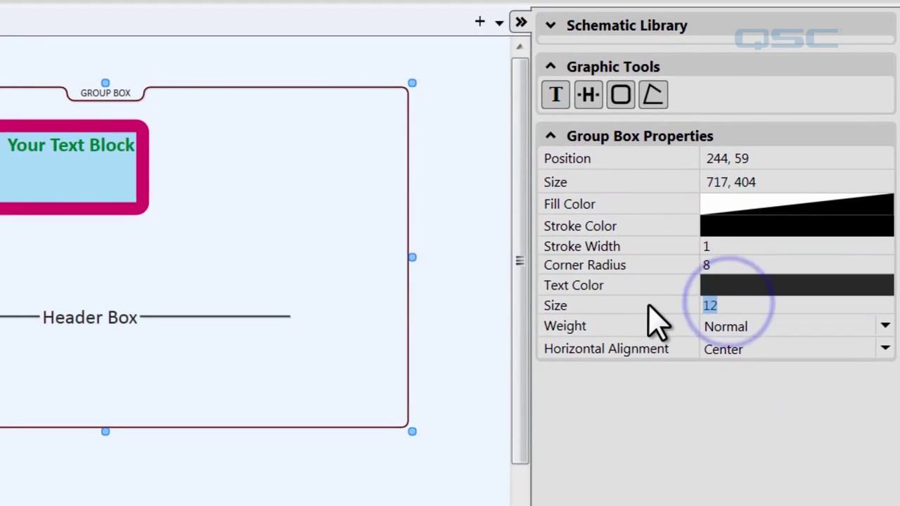
text(36)
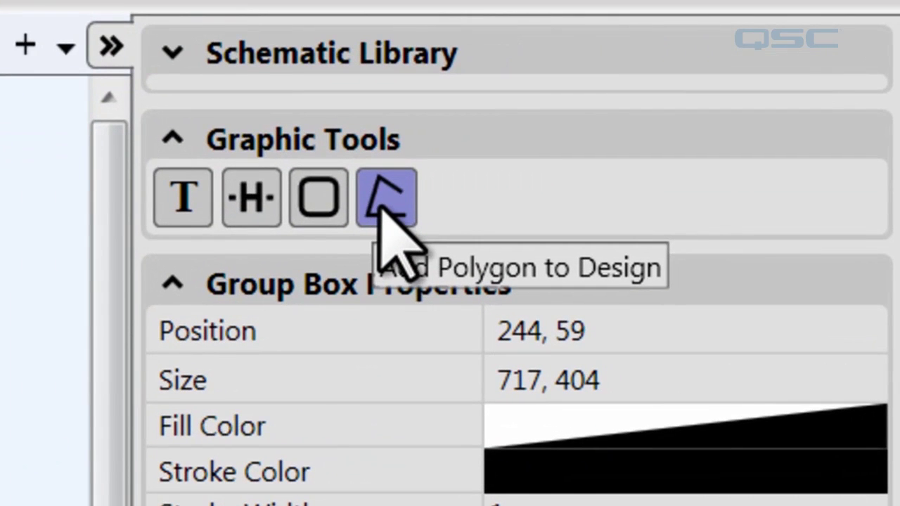
- Draw a closed star-shaped polygon with the Polygon tool
click(383, 204)
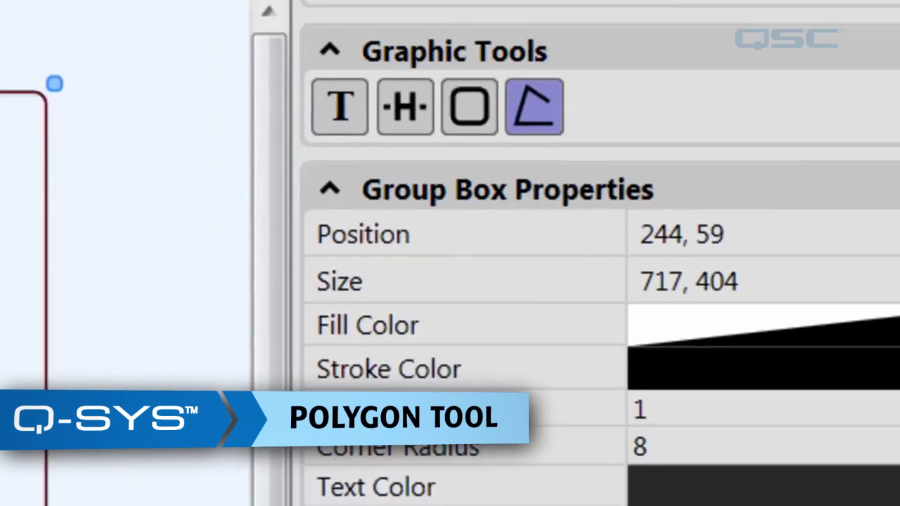
click(556, 200)
key(Escape)
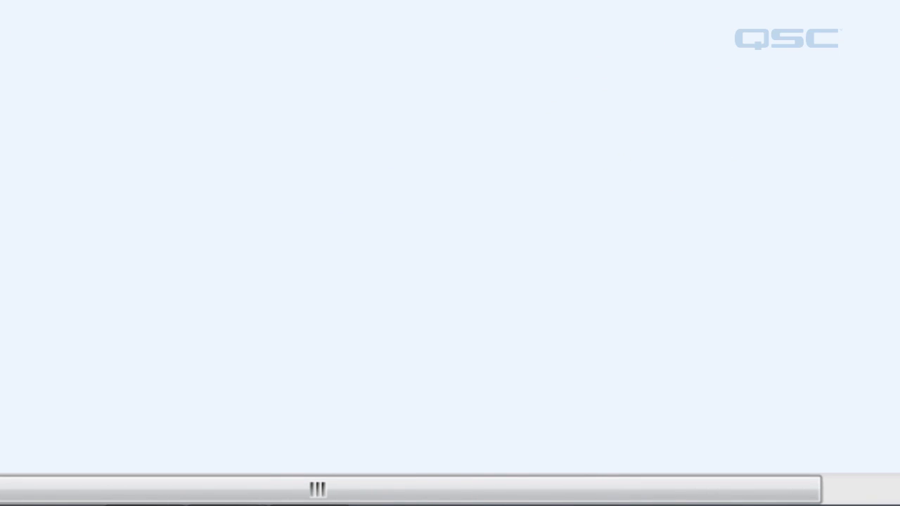
drag(349, 241, 364, 125)
click(416, 222)
click(463, 270)
click(677, 331)
click(426, 321)
click(324, 418)
click(340, 310)
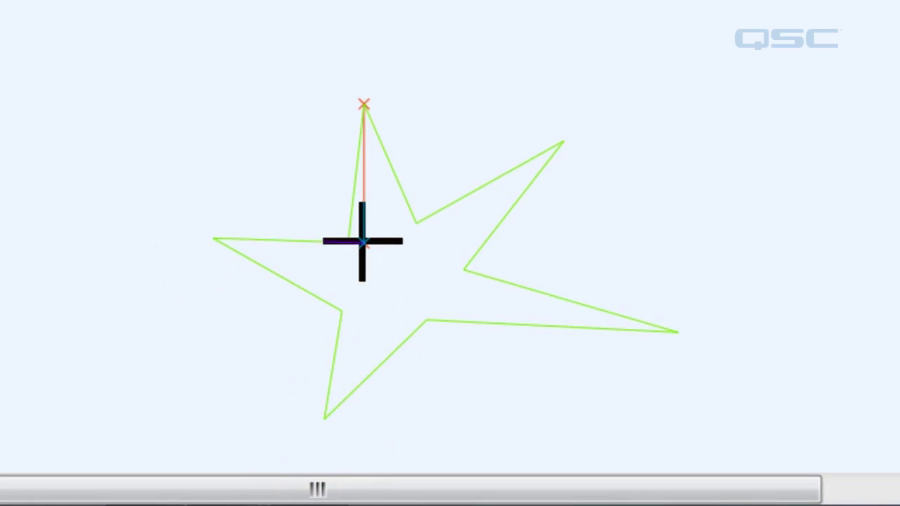
double_click(352, 239)
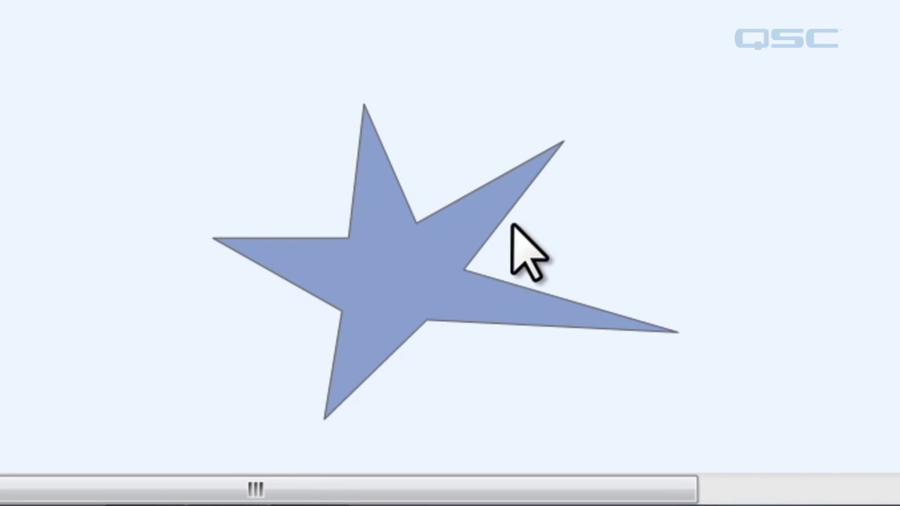
- Drag the star's inner points outward into a fuller star shape
drag(415, 222, 427, 161)
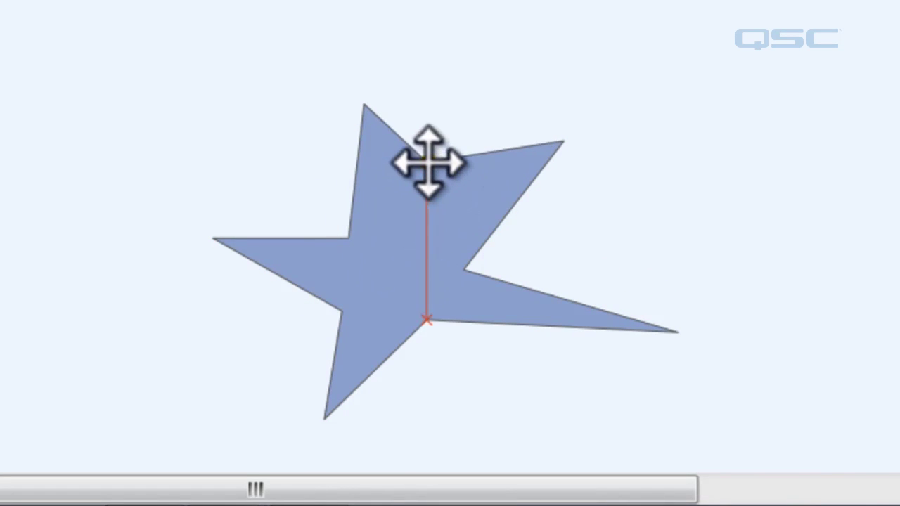
drag(348, 239, 301, 196)
click(521, 149)
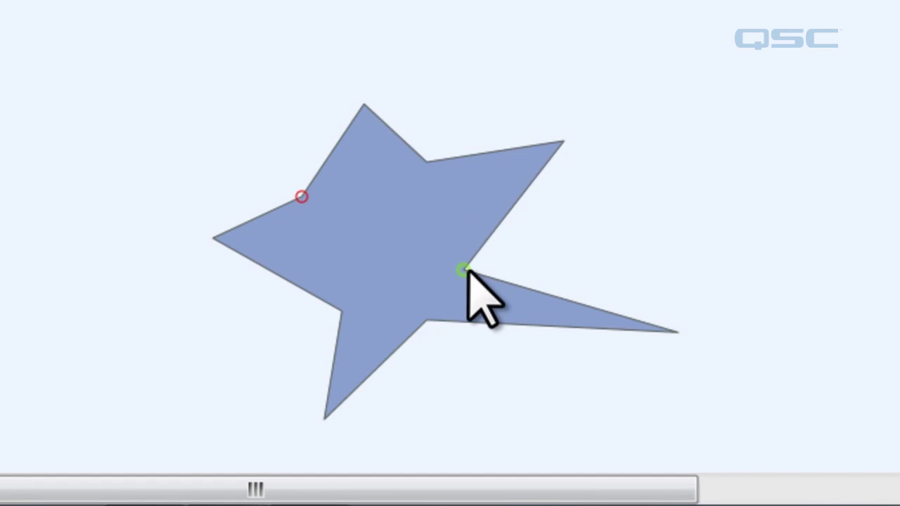
drag(469, 265, 521, 233)
drag(425, 320, 478, 343)
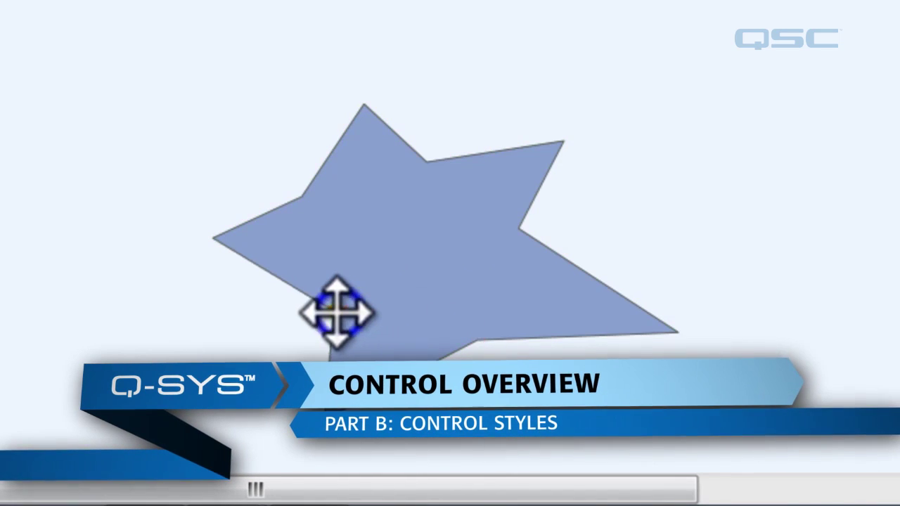
drag(339, 310, 285, 313)
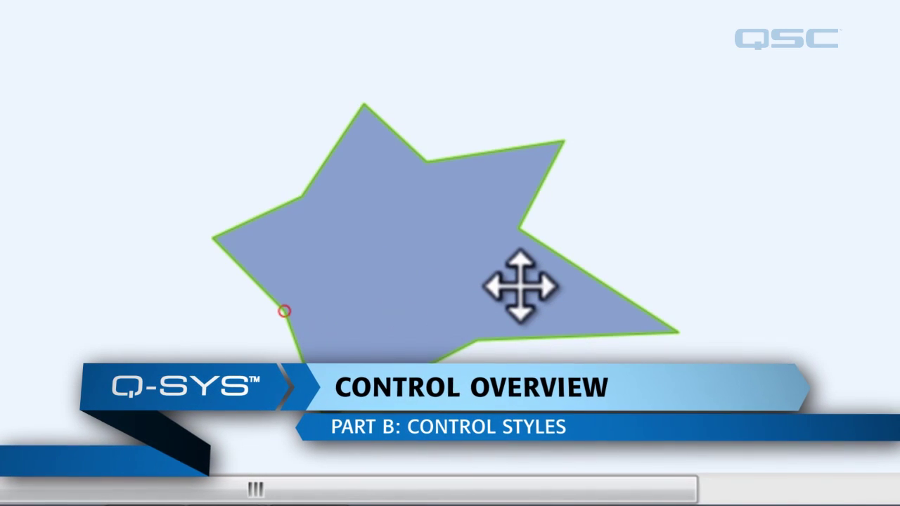